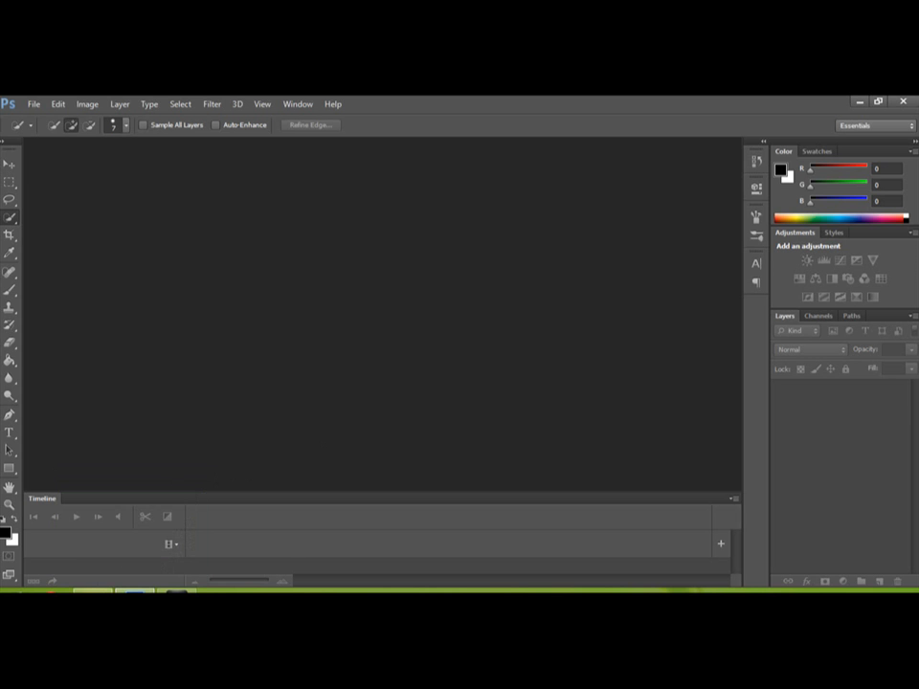
click(93, 590)
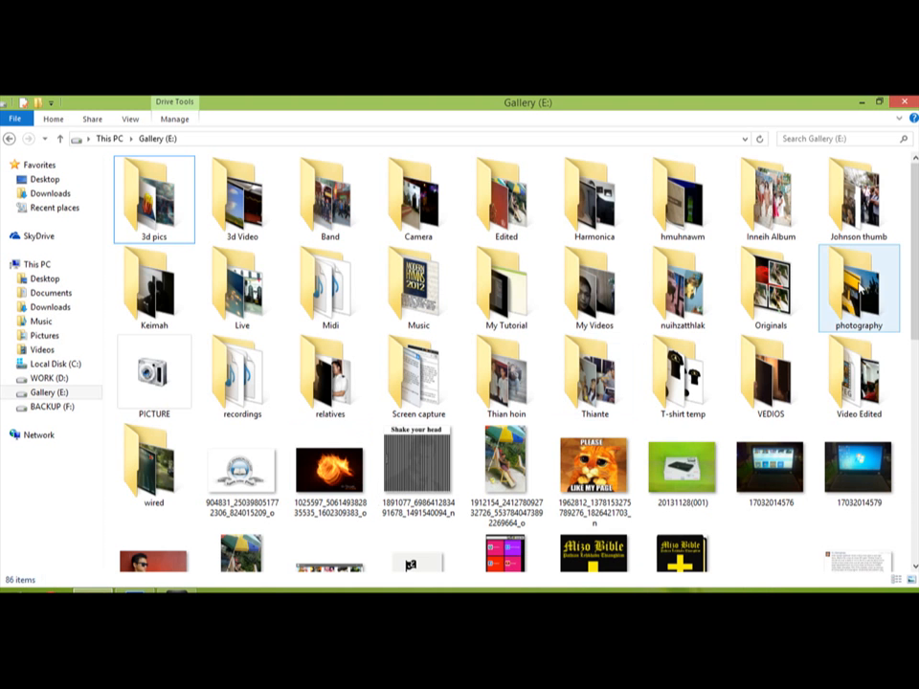
double_click(859, 287)
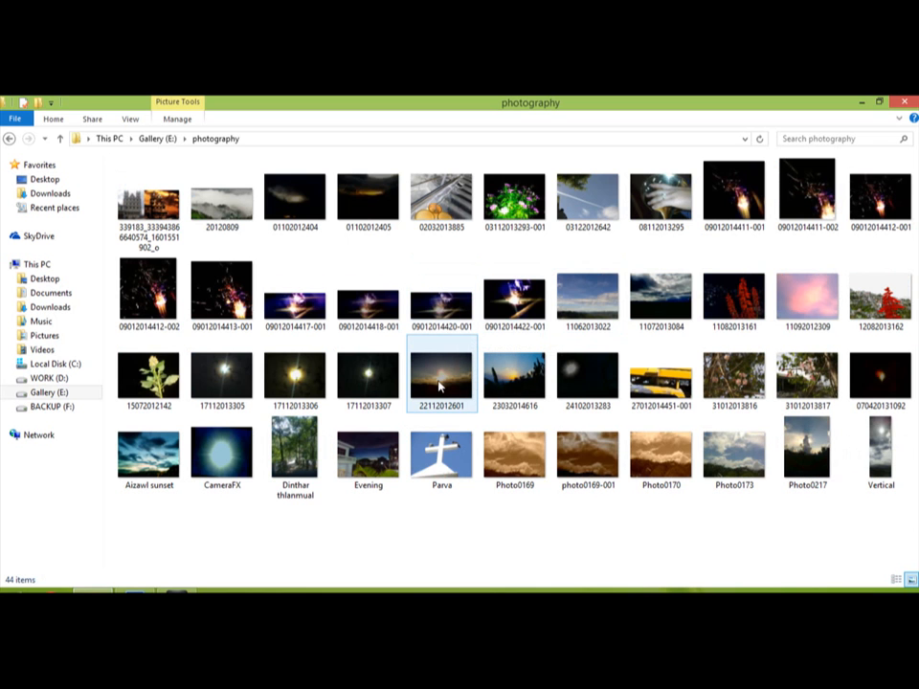
drag(437, 385, 232, 359)
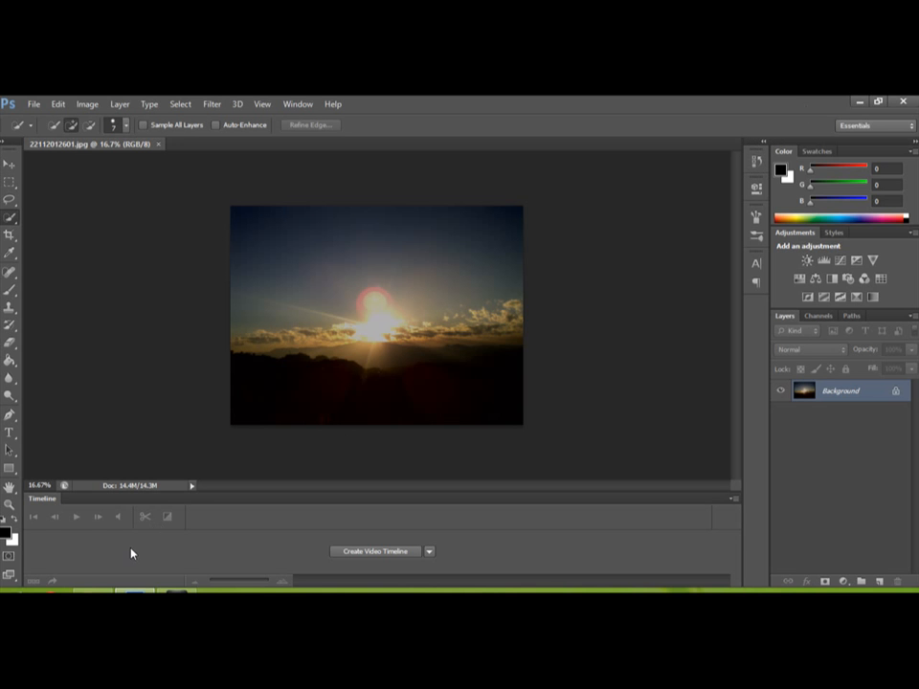
click(93, 590)
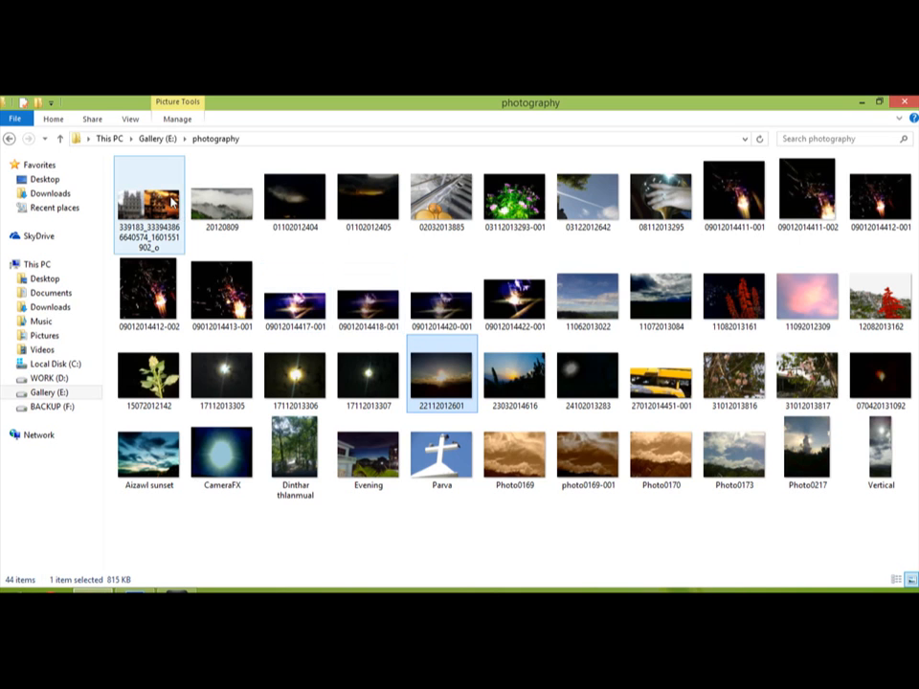
click(168, 140)
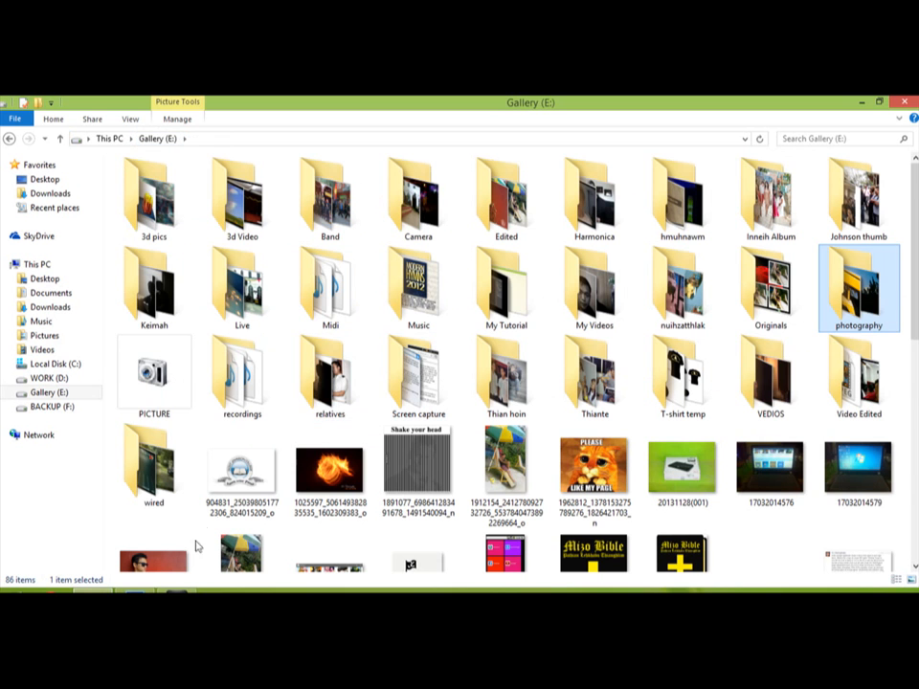
click(150, 555)
drag(141, 586, 314, 353)
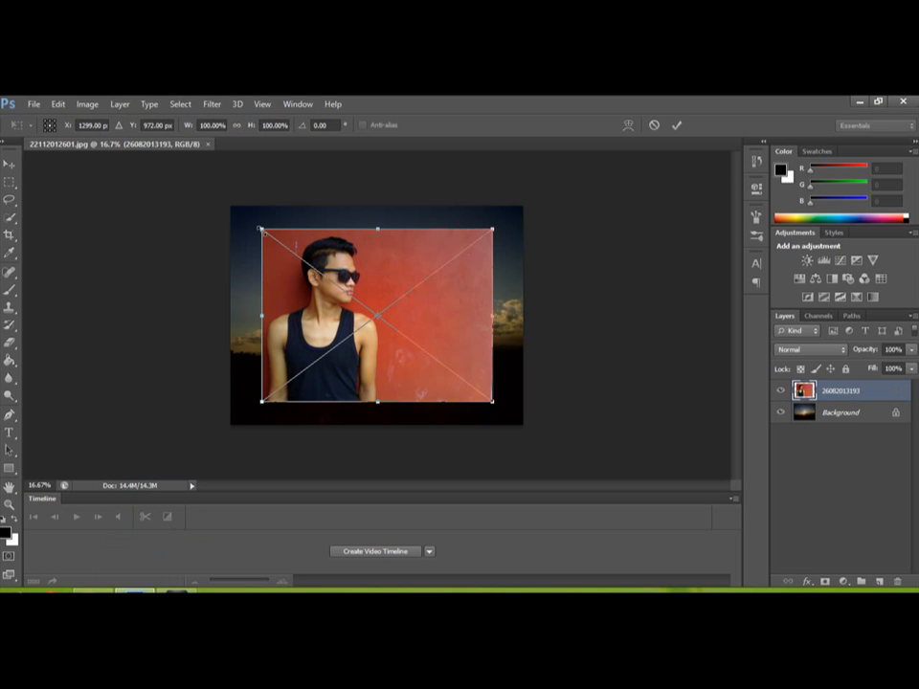
mouse_move(388, 281)
mouse_down()
mouse_move(371, 303)
mouse_move(373, 289)
mouse_up()
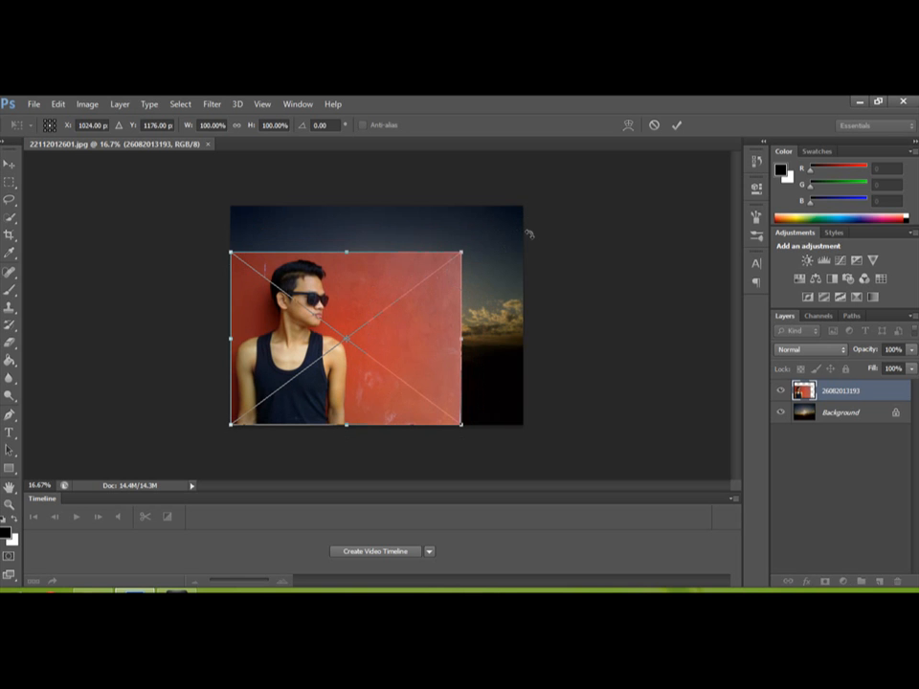
key(w)
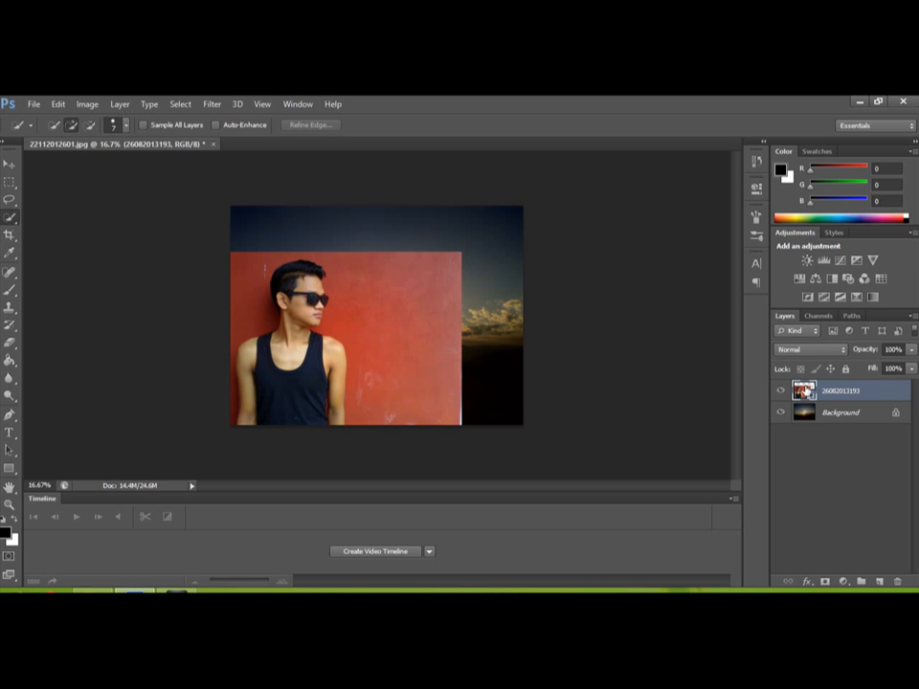
right_click(804, 389)
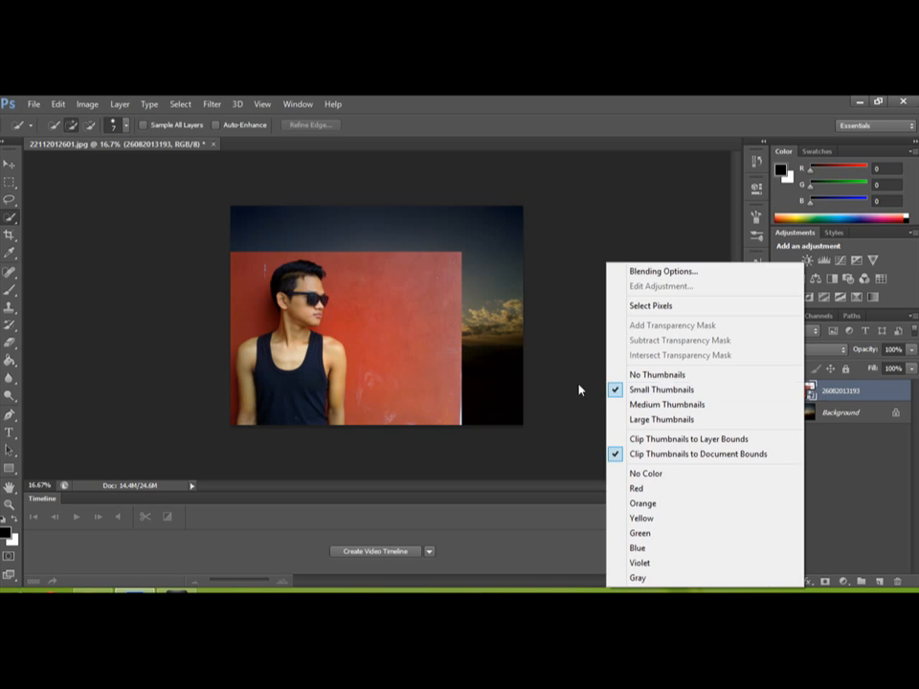
click(582, 388)
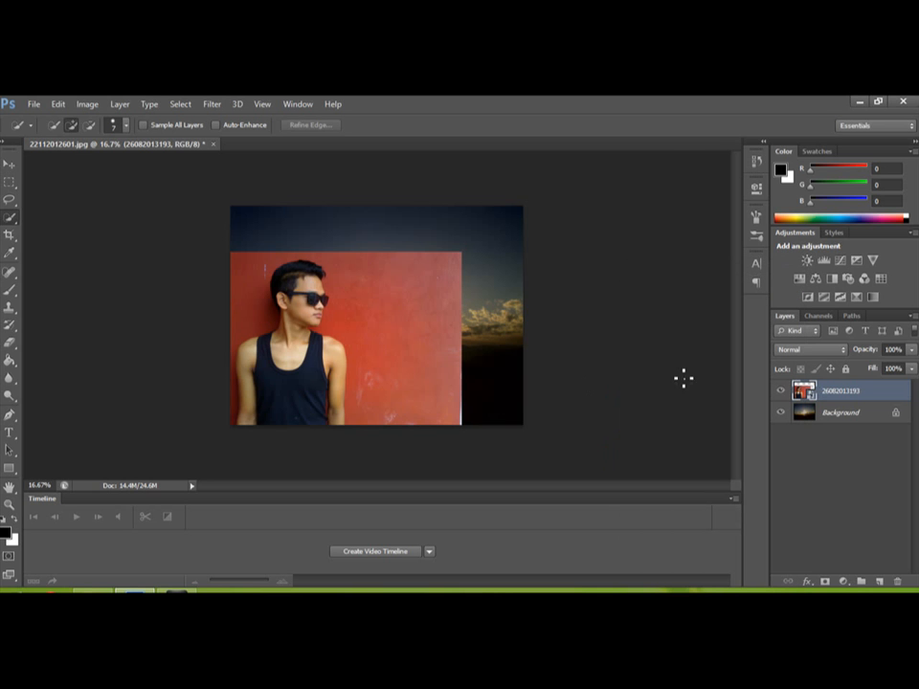
right_click(819, 394)
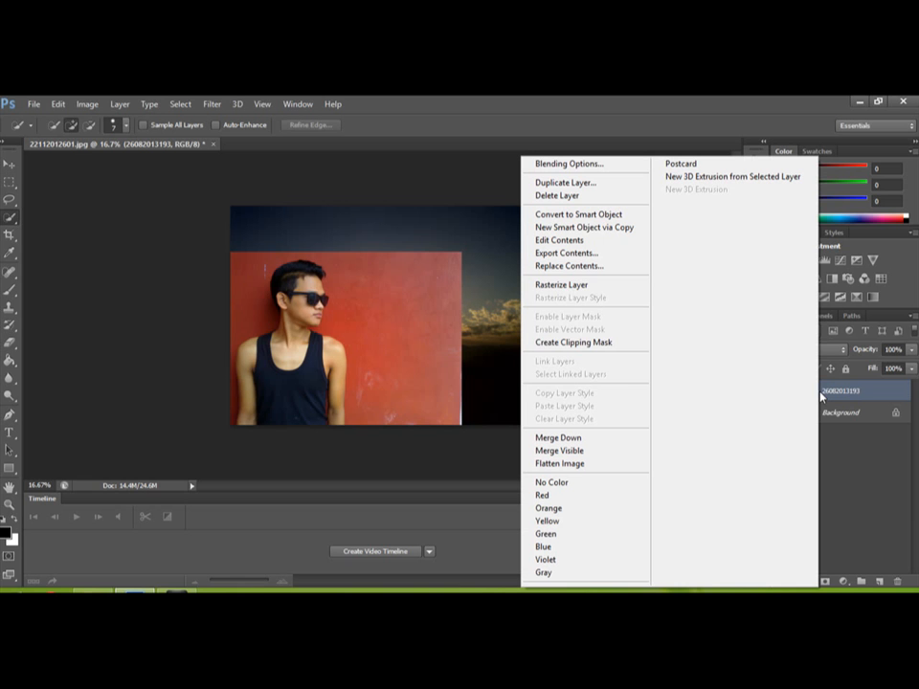
click(581, 286)
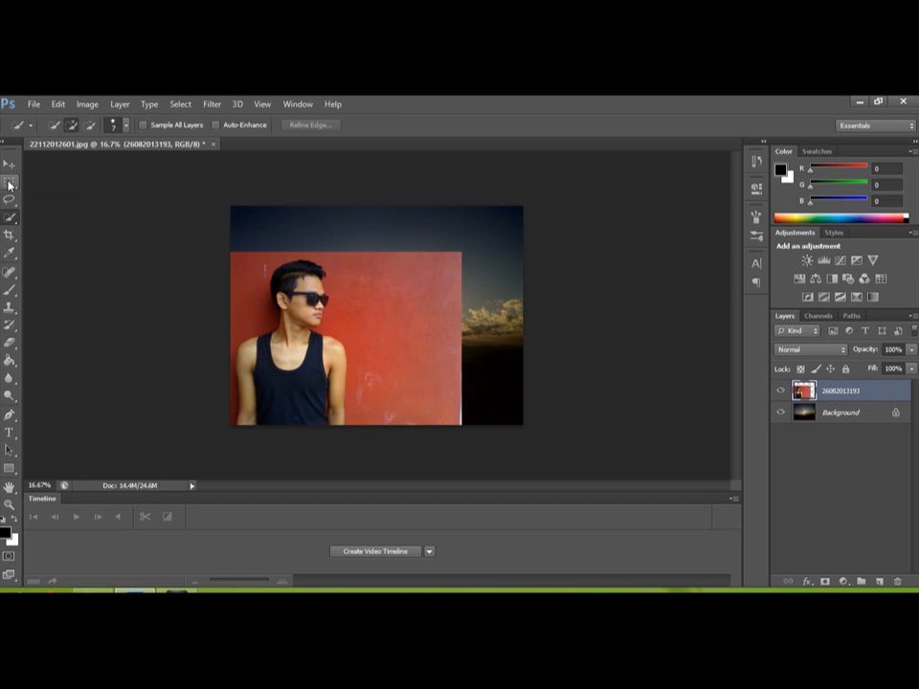
Delete a rectangular area of the red wall to the right of the man from the portrait layer, and deselect.
click(9, 183)
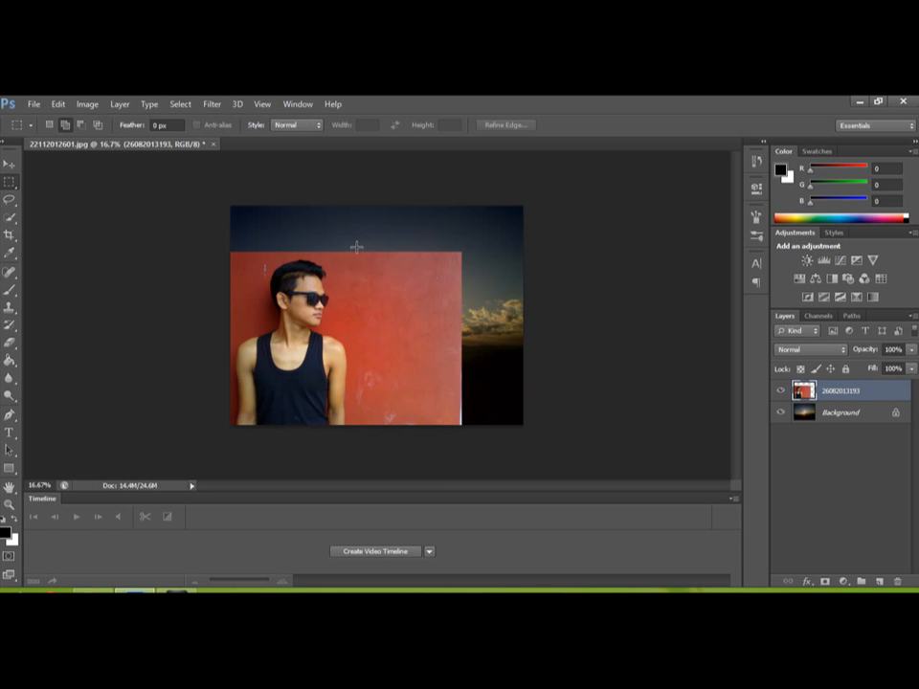
drag(357, 247, 468, 455)
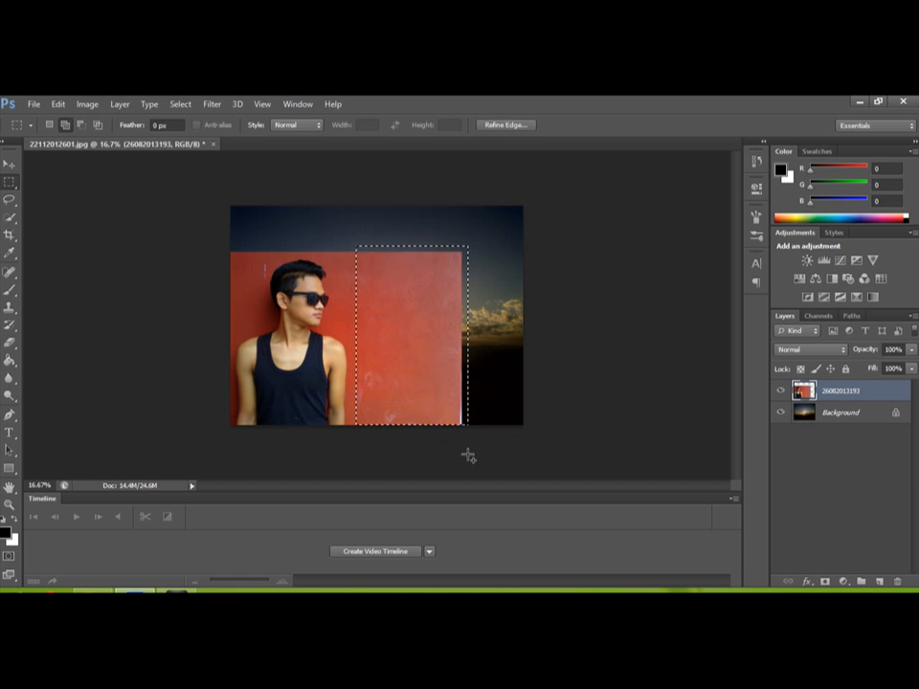
key(Delete)
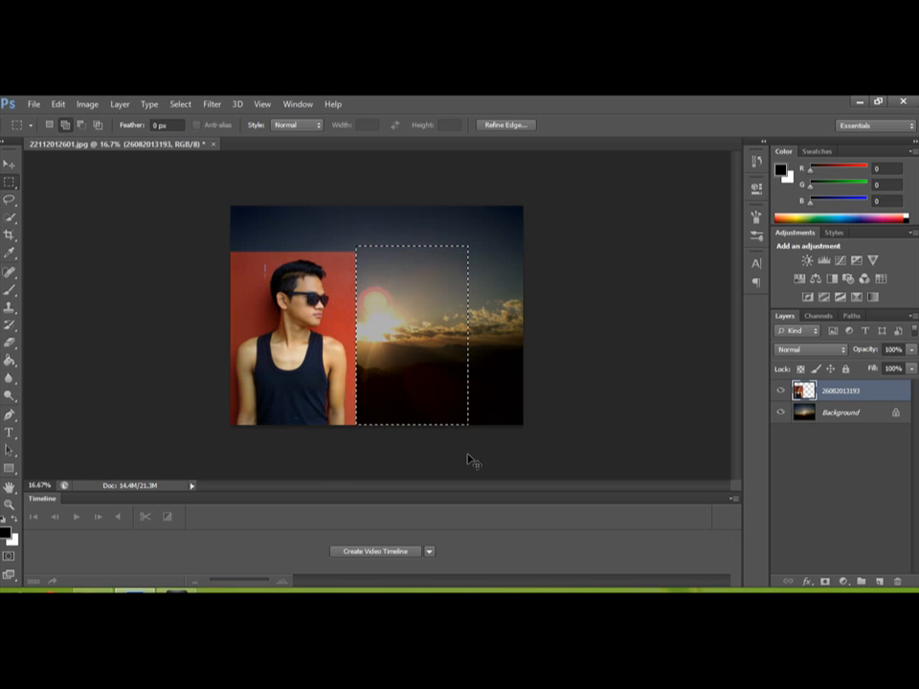
key(ctrl+d)
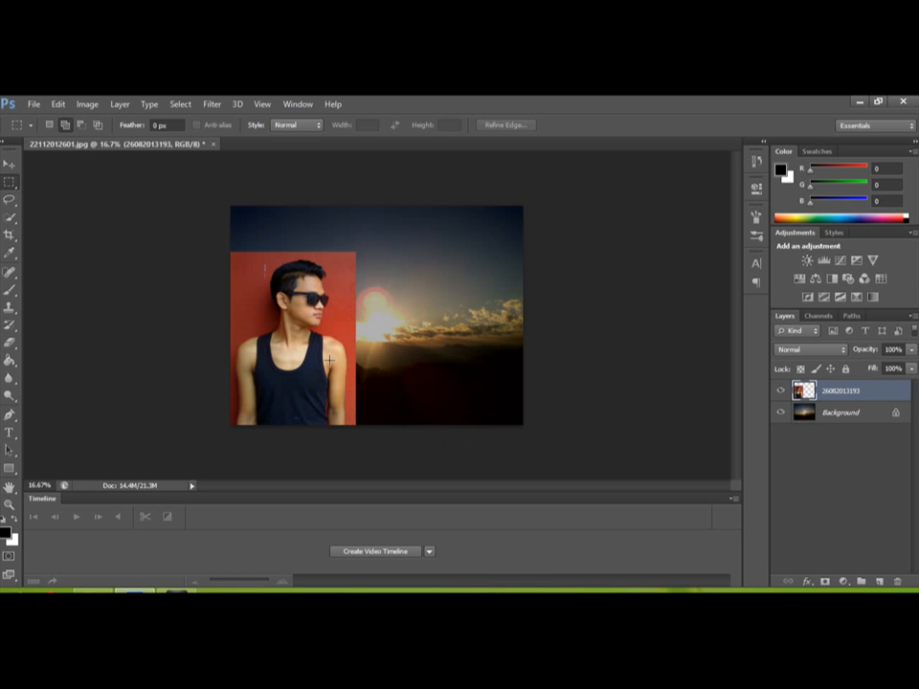
Select the remaining red wall around the man with Quick Selection, excluding his body, delete it and deselect.
click(10, 220)
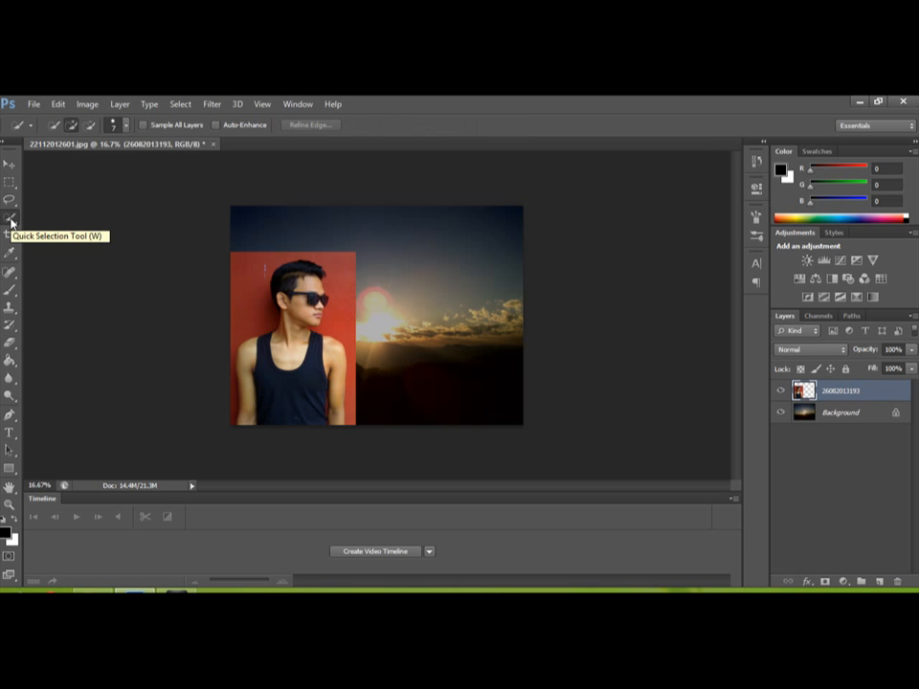
click(253, 279)
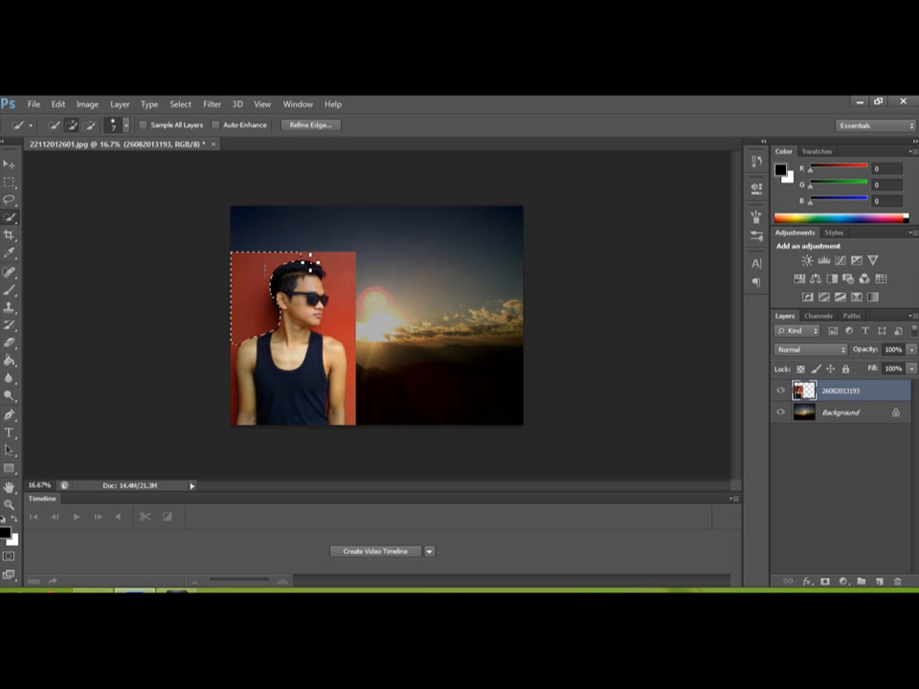
mouse_move(303, 261)
mouse_down()
mouse_move(349, 258)
mouse_move(361, 328)
mouse_move(355, 422)
mouse_up()
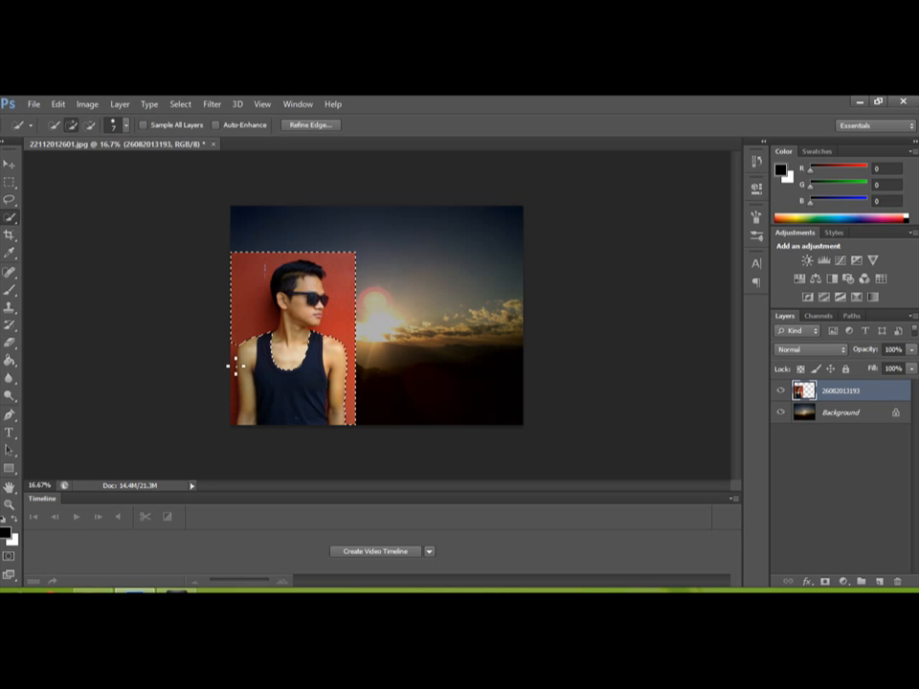
drag(237, 347, 250, 373)
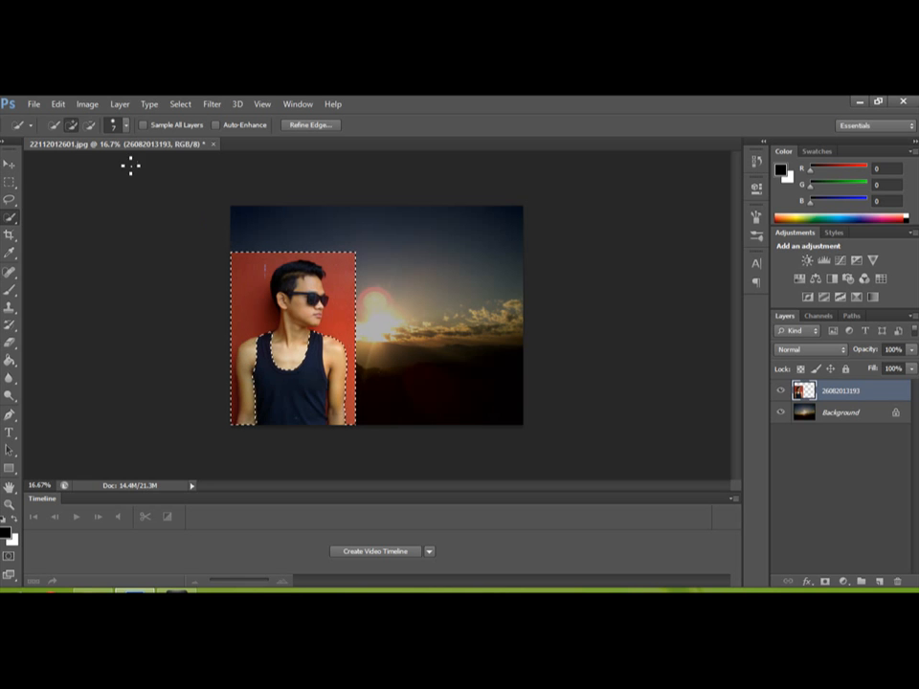
click(89, 126)
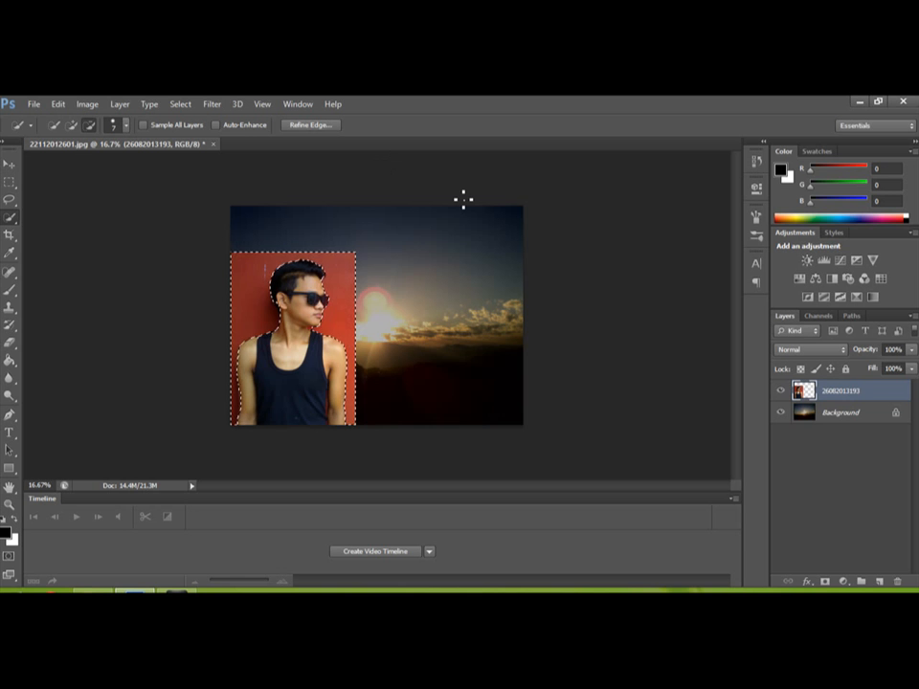
key(Delete)
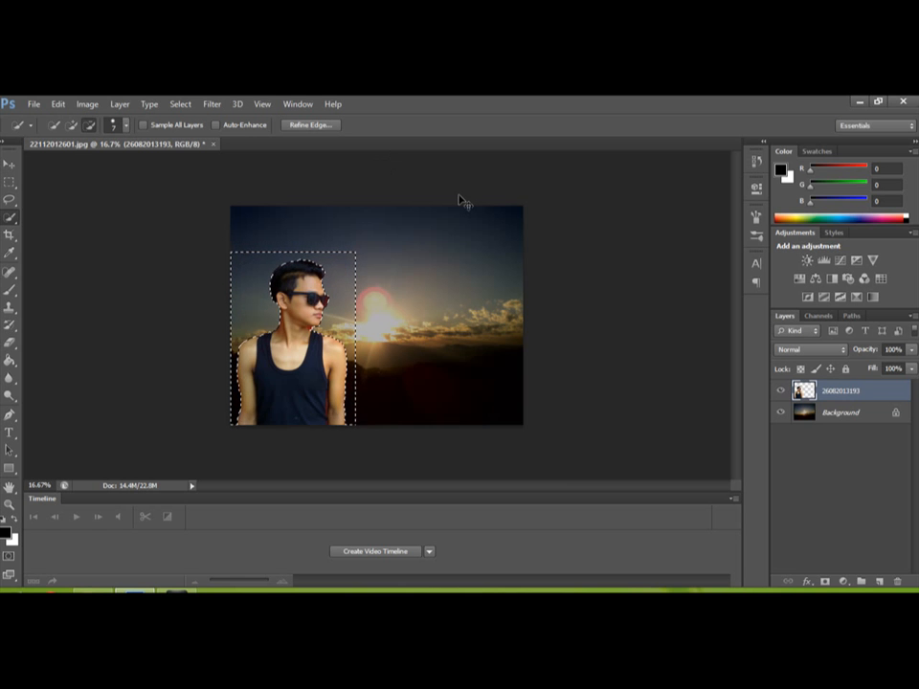
key(ctrl+d)
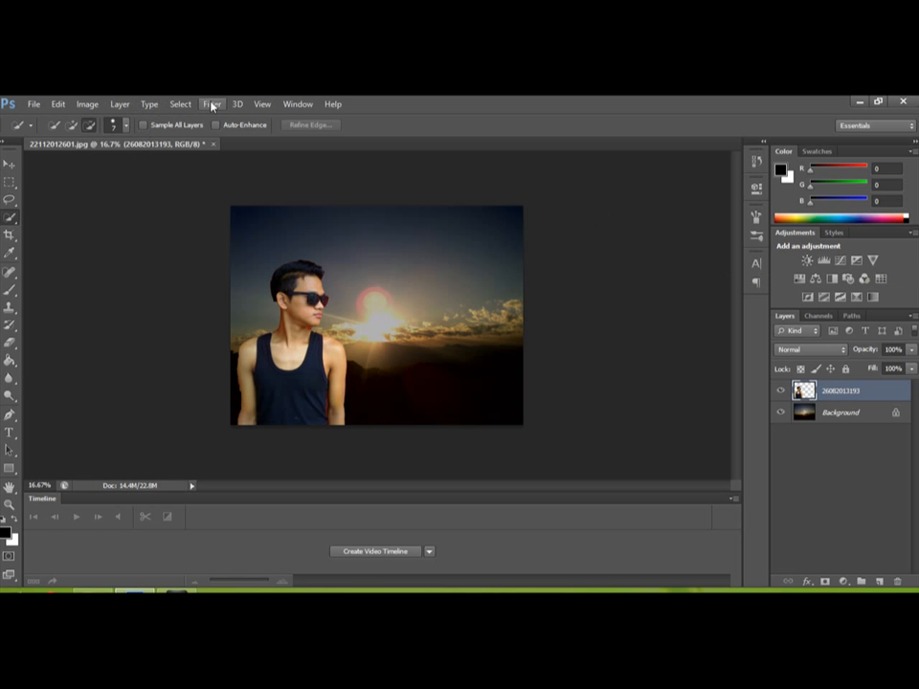
Add a Levels adjustment layer above the portrait and set its midtone value to 1.81.
click(128, 108)
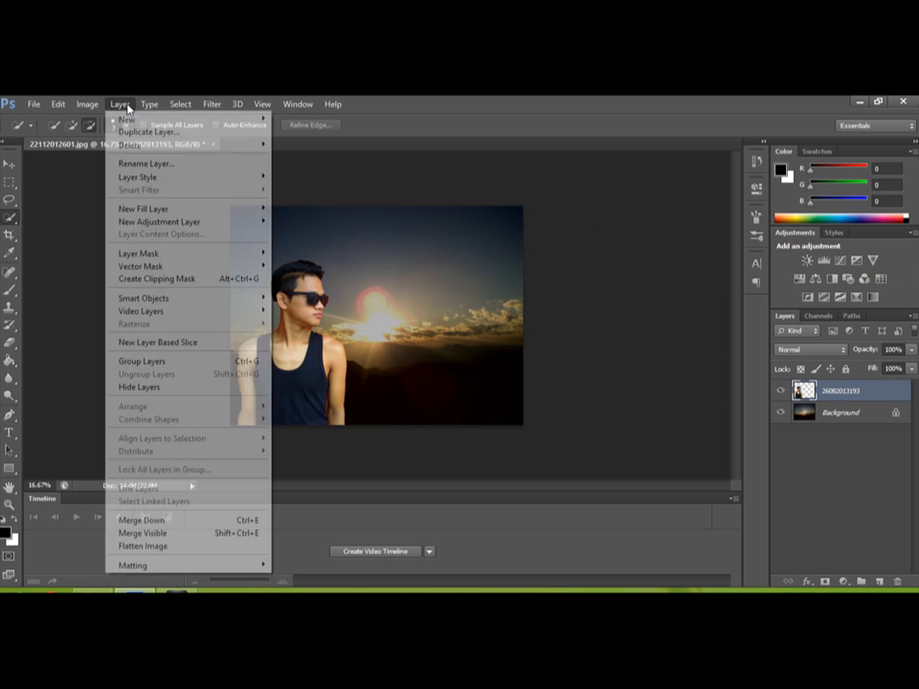
mouse_move(153, 226)
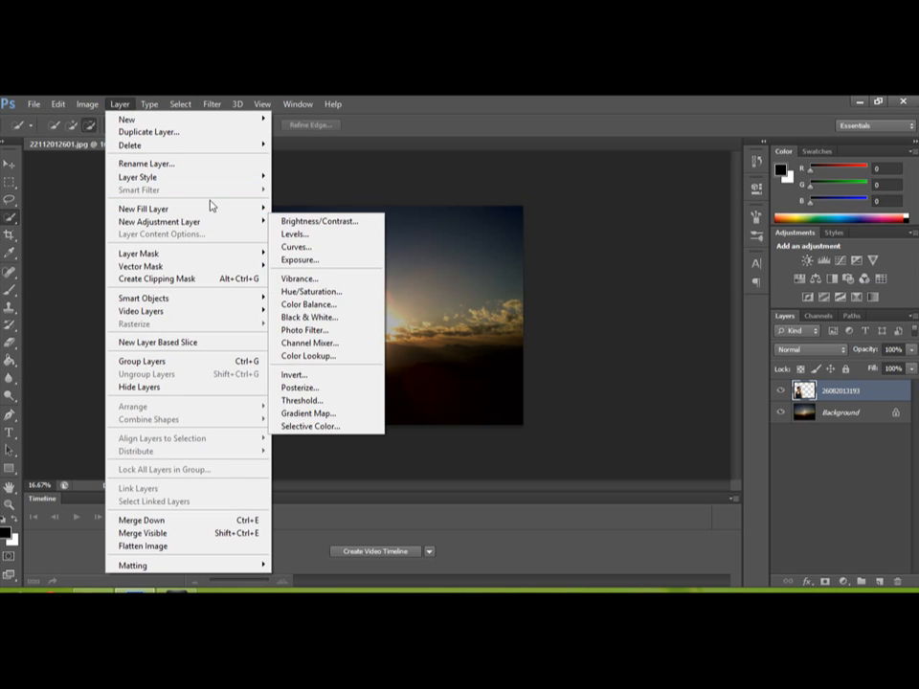
mouse_move(256, 213)
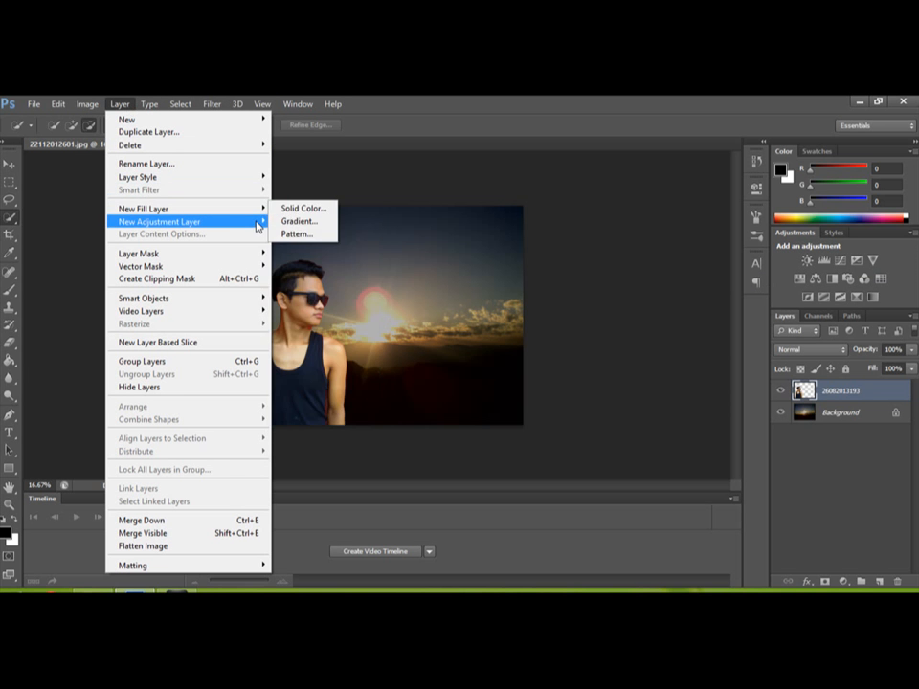
click(310, 243)
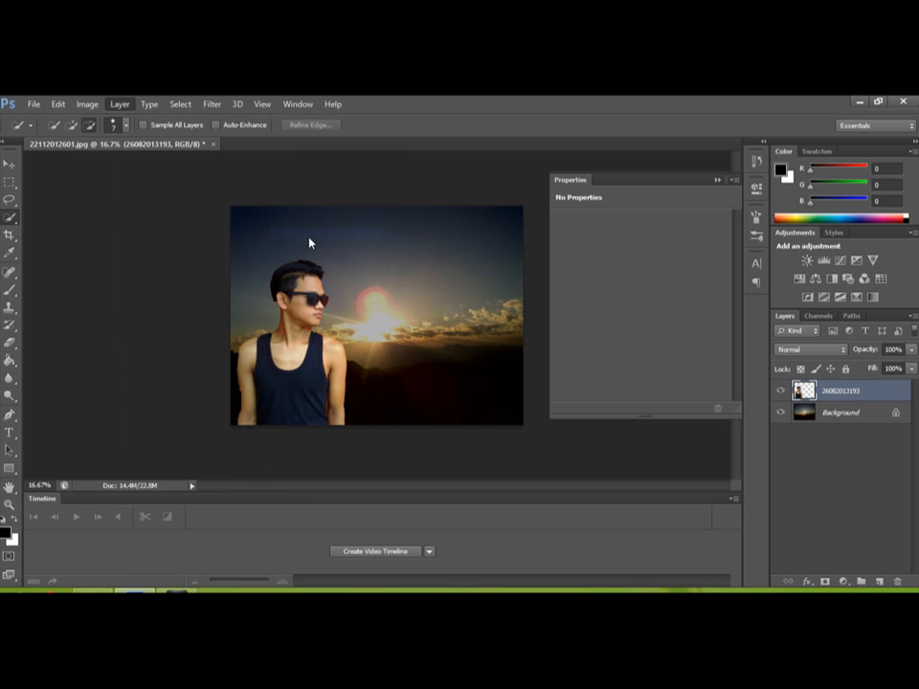
click(570, 256)
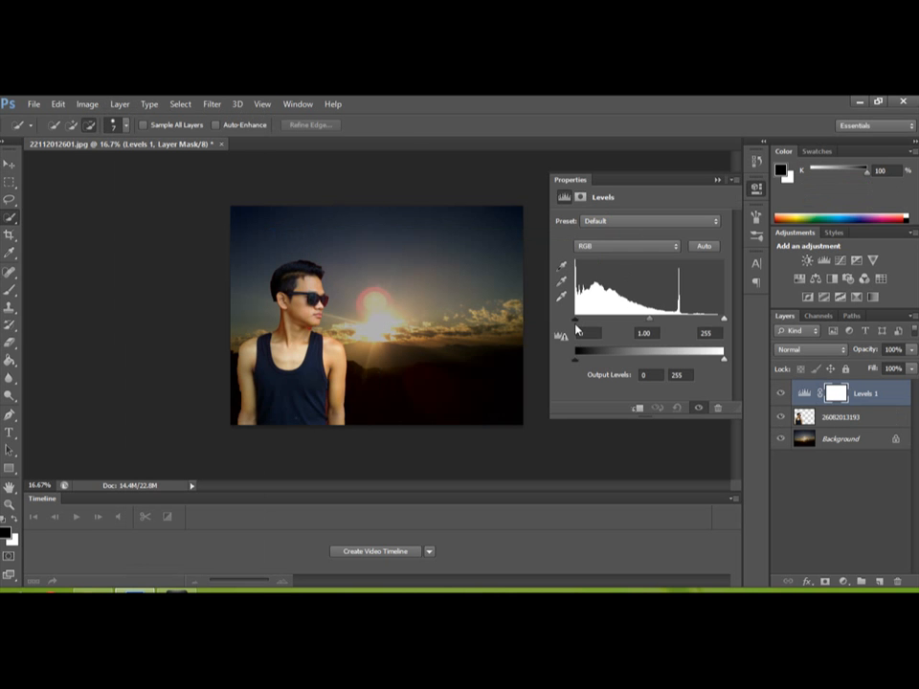
mouse_move(575, 319)
mouse_down()
mouse_move(605, 322)
mouse_move(559, 325)
mouse_up()
drag(650, 319, 619, 324)
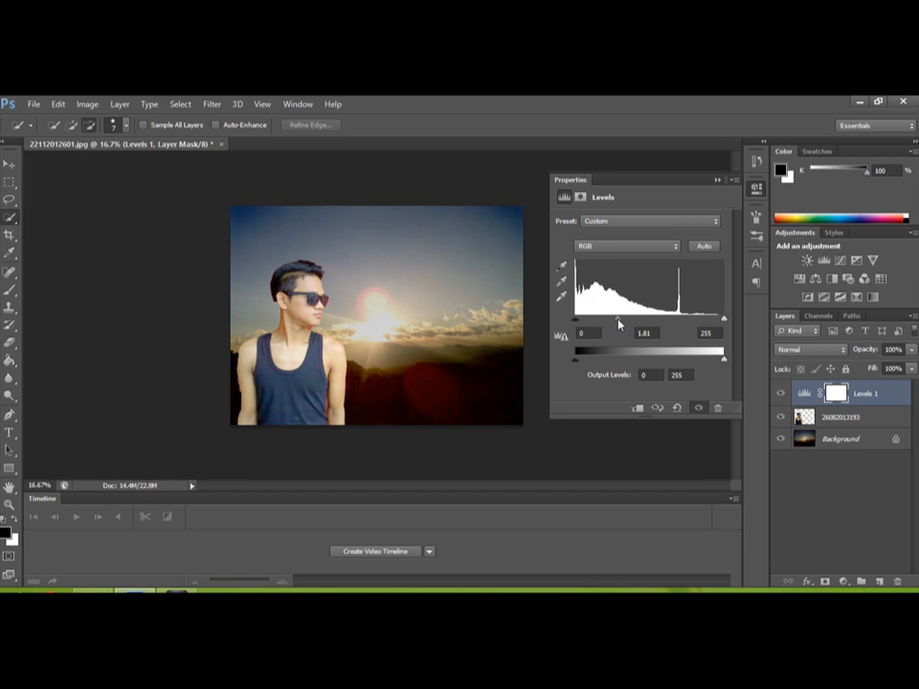
click(719, 183)
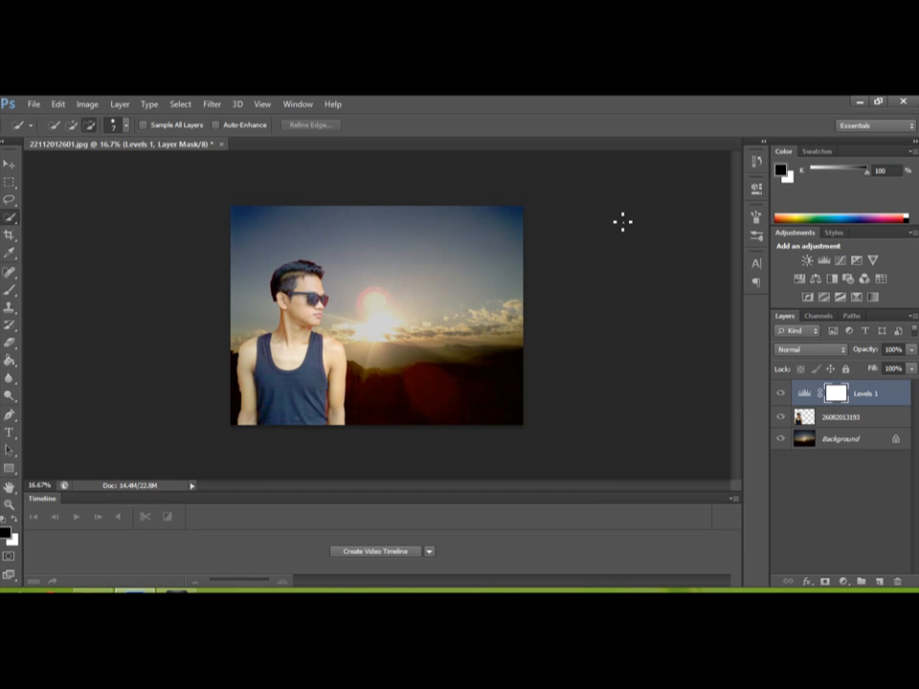